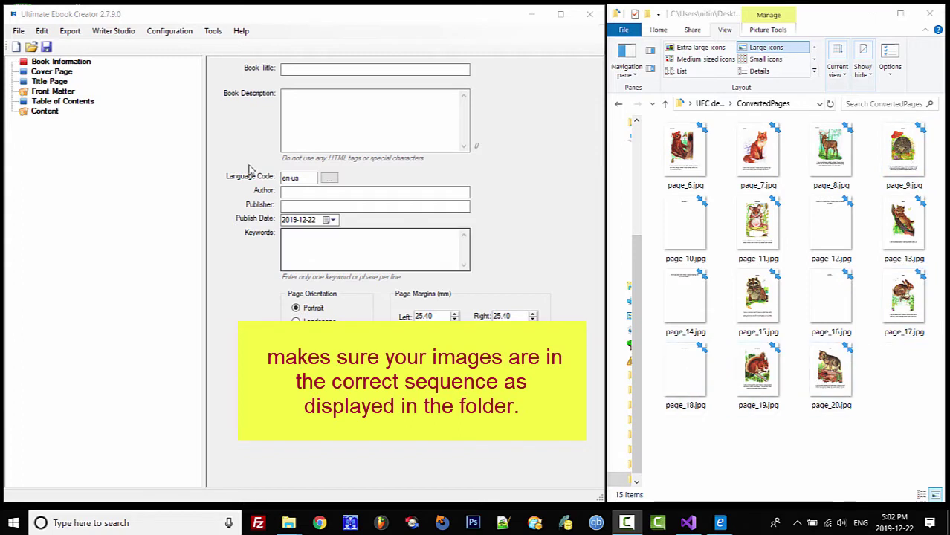
- Start the Image Pages import from File > Import Manuscript
left_click(20, 34)
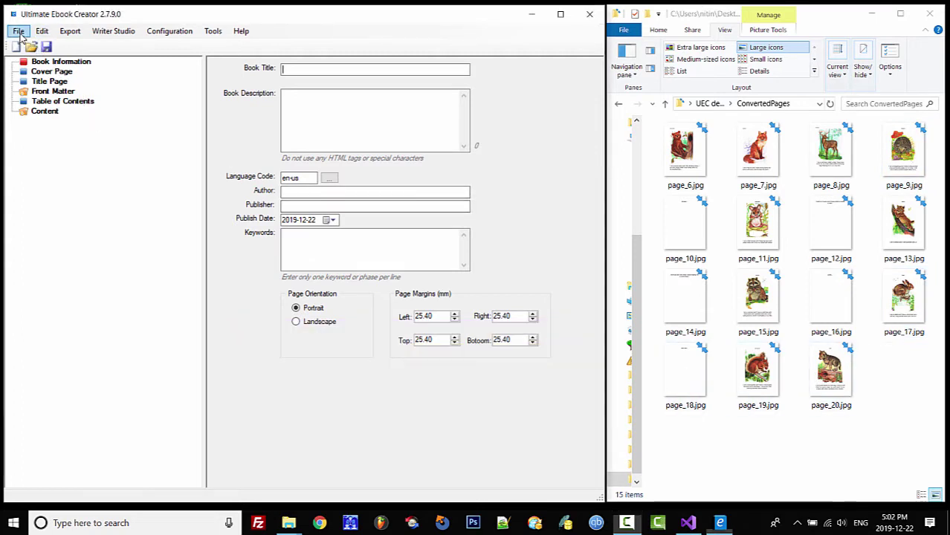
left_click(19, 31)
mouse_move(55, 105)
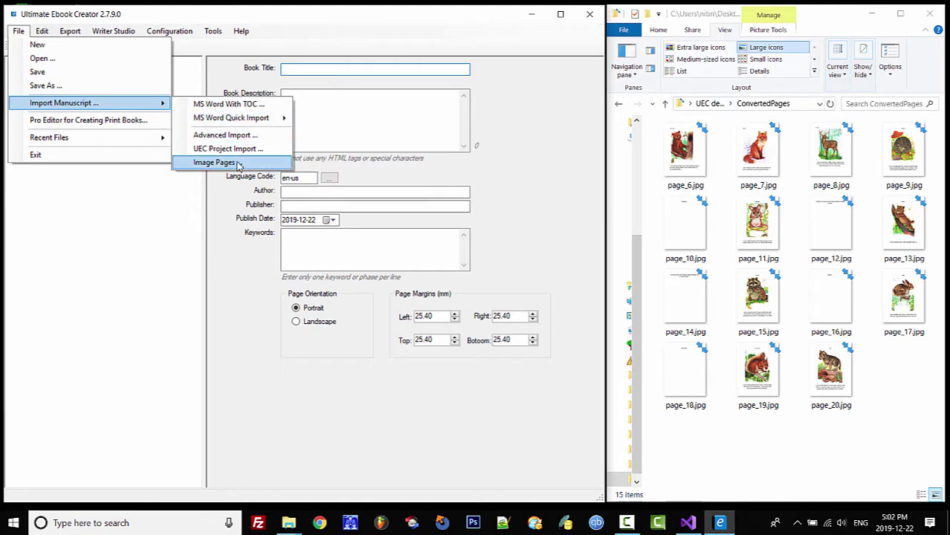
left_click(238, 163)
left_click_drag(280, 83, 512, 89)
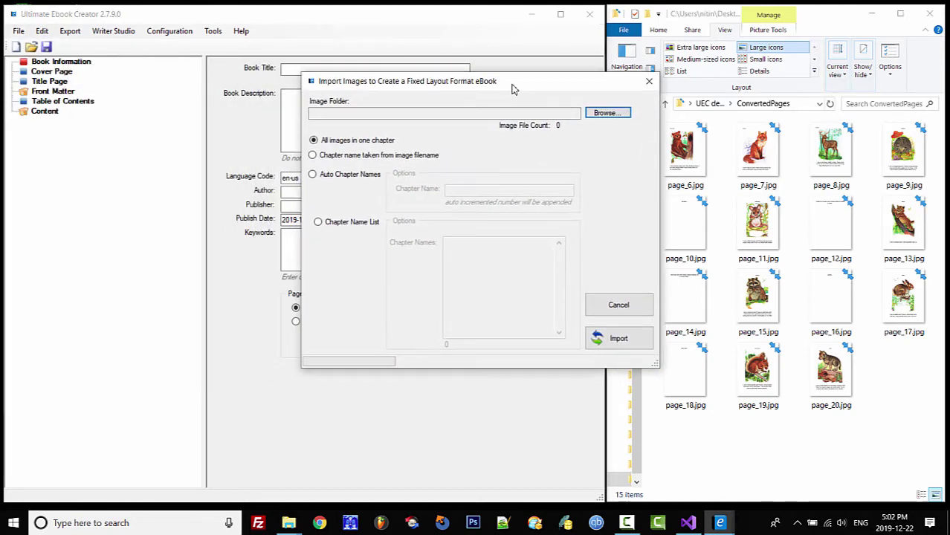
- Choose the ConvertedPages folder under UEC demo as the image source, detecting 15 images
left_click(607, 115)
left_click_drag(557, 255, 560, 280)
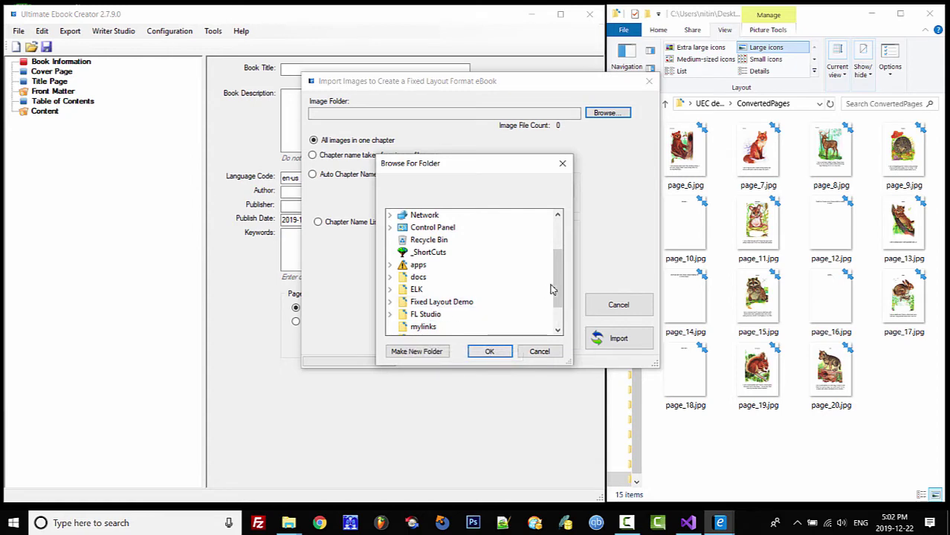
left_click_drag(553, 290, 560, 313)
left_click(392, 329)
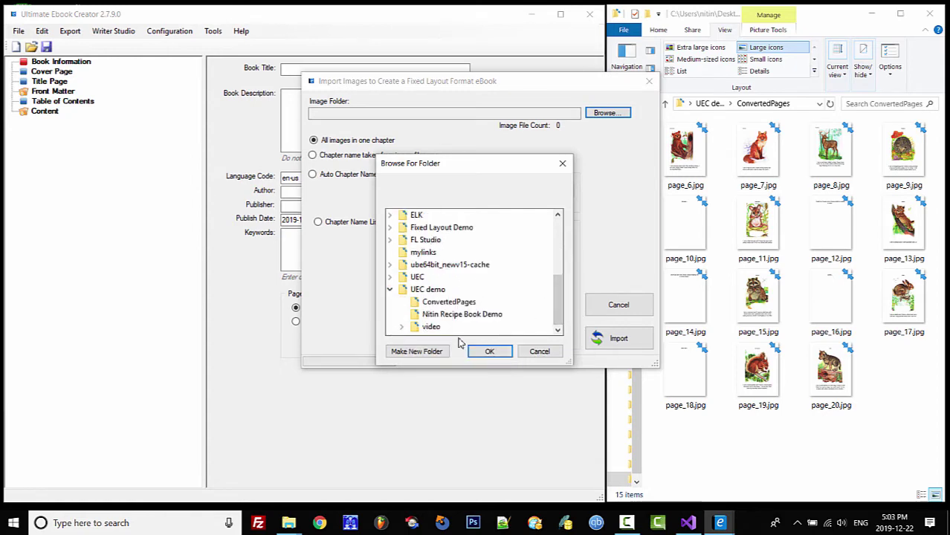
left_click(444, 302)
left_click(491, 352)
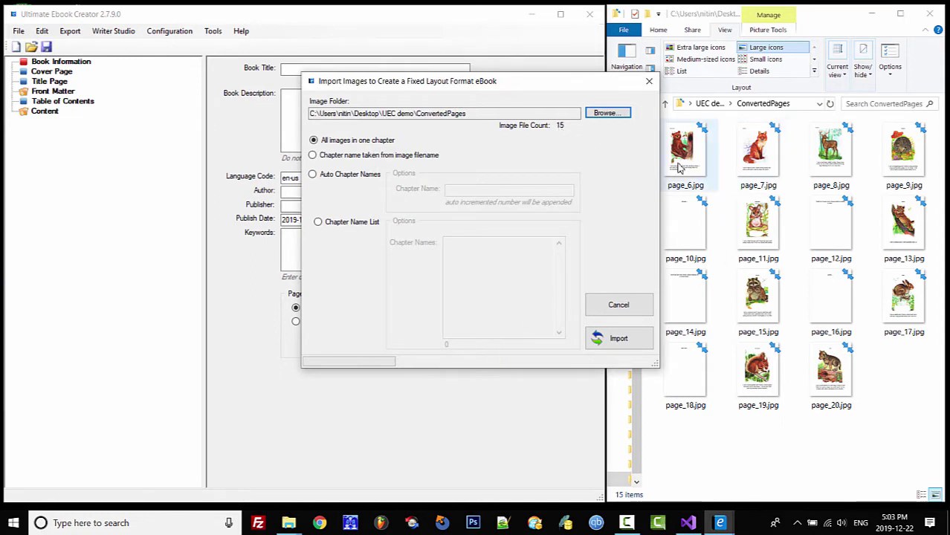
- Select 'Chapter name taken from image filename' in the Import Images dialog
left_click_drag(565, 81, 526, 84)
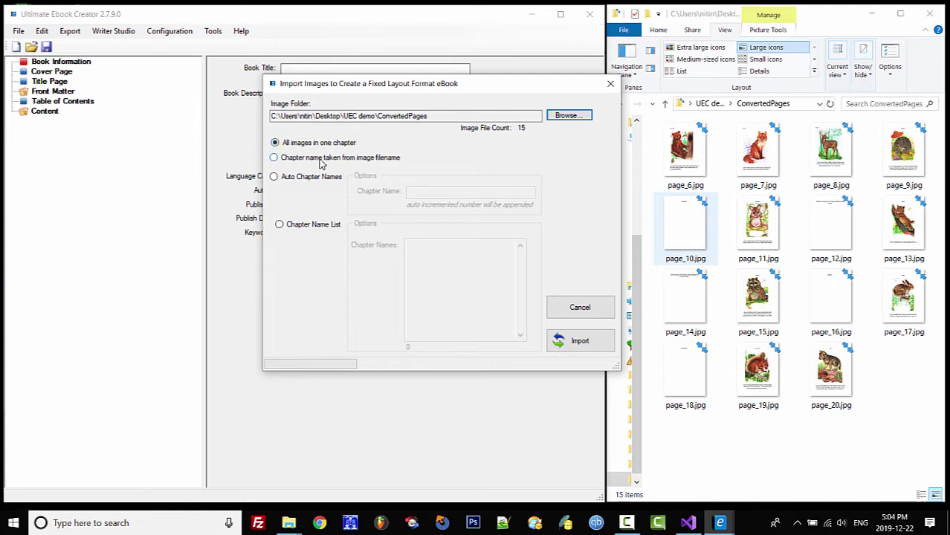
left_click(322, 159)
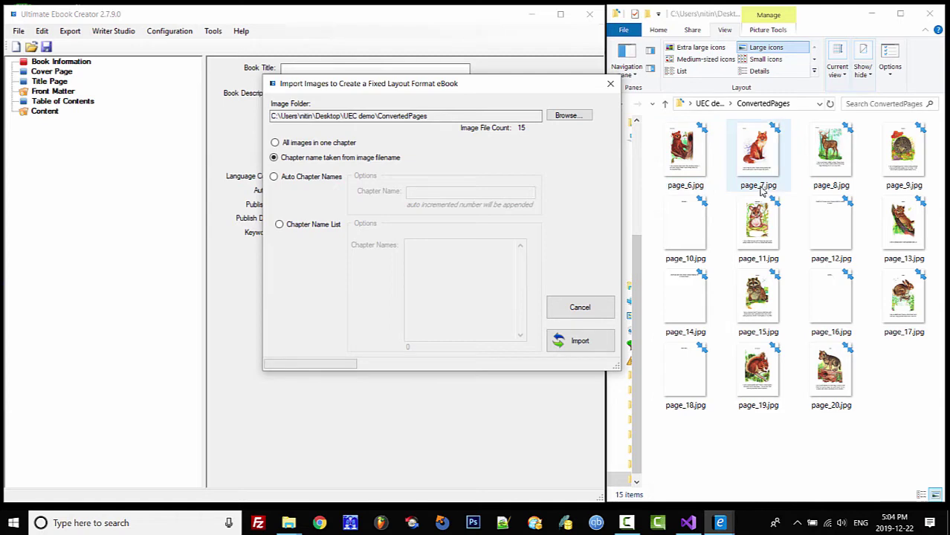
- Try Auto Chapter Names, then switch to Chapter Name List and clear the sample names to empty
left_click(303, 181)
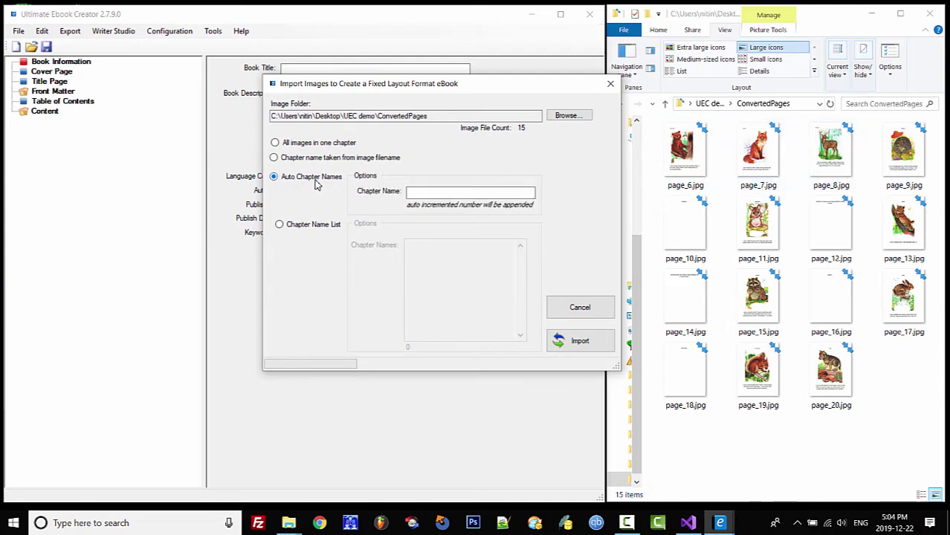
left_click(452, 193)
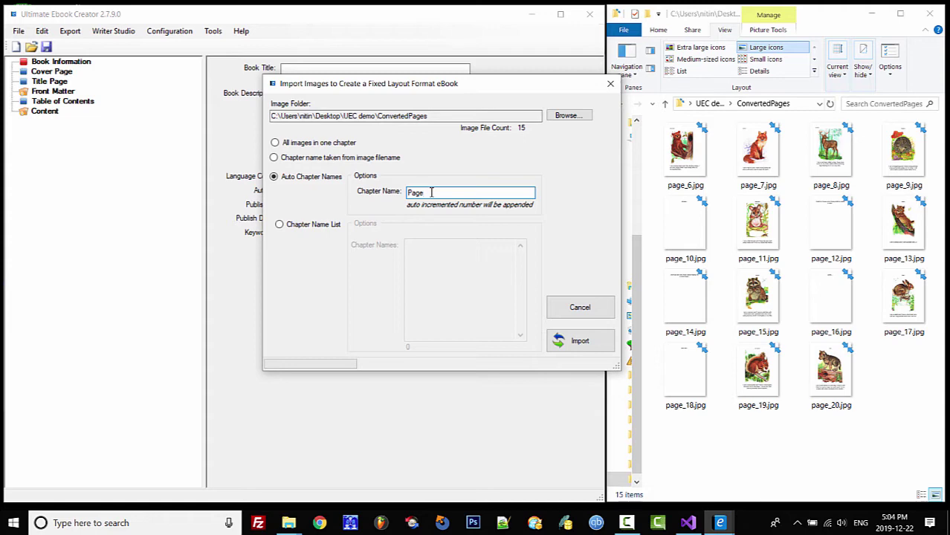
left_click(310, 225)
left_click(422, 256)
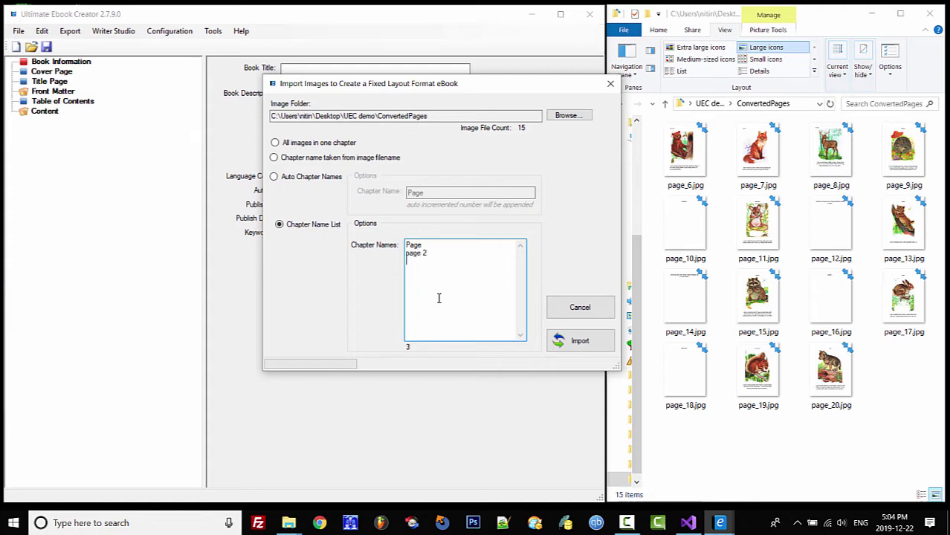
type("pge 3")
left_click_drag(438, 262, 397, 238)
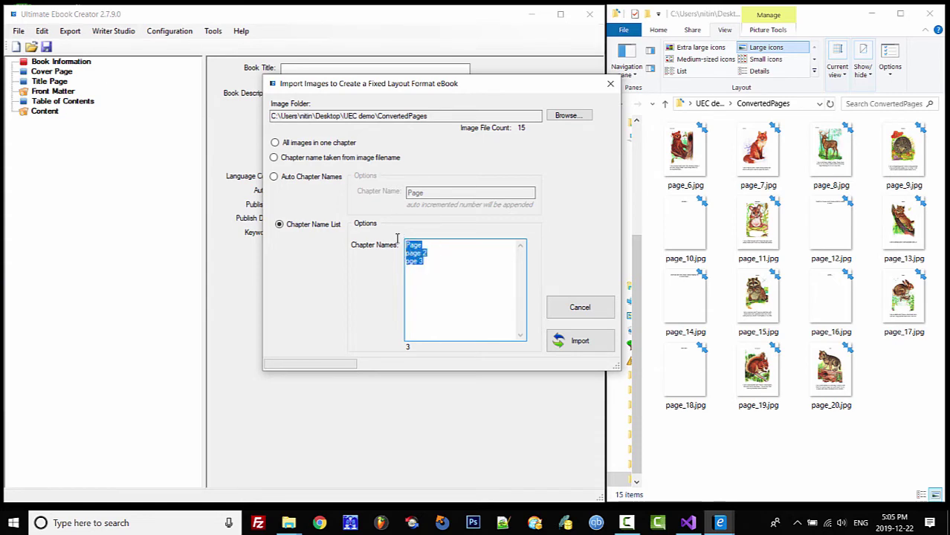
key("BackSpace")
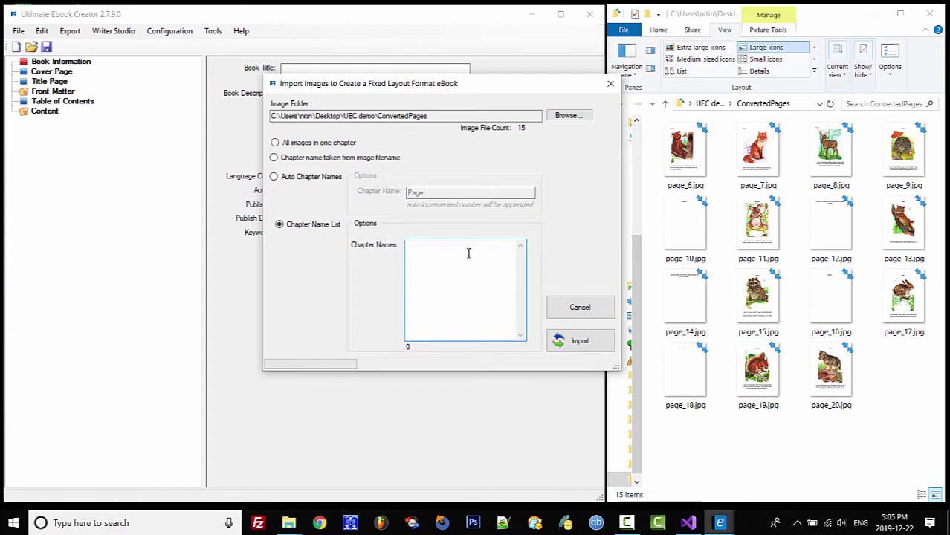
- Reselect filename-based chapter names and import the 15 images as chapters Page 6 to Page 20
left_click(338, 159)
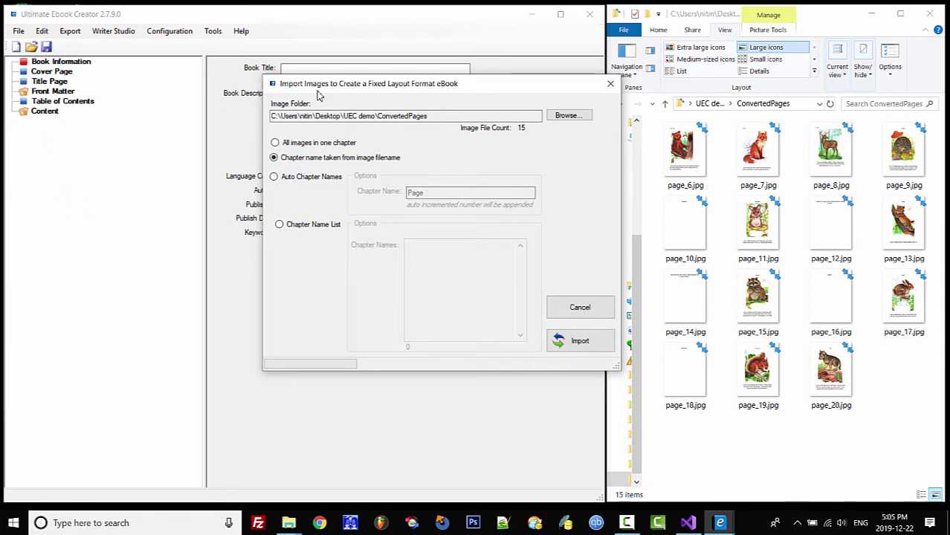
left_click_drag(343, 87, 664, 127)
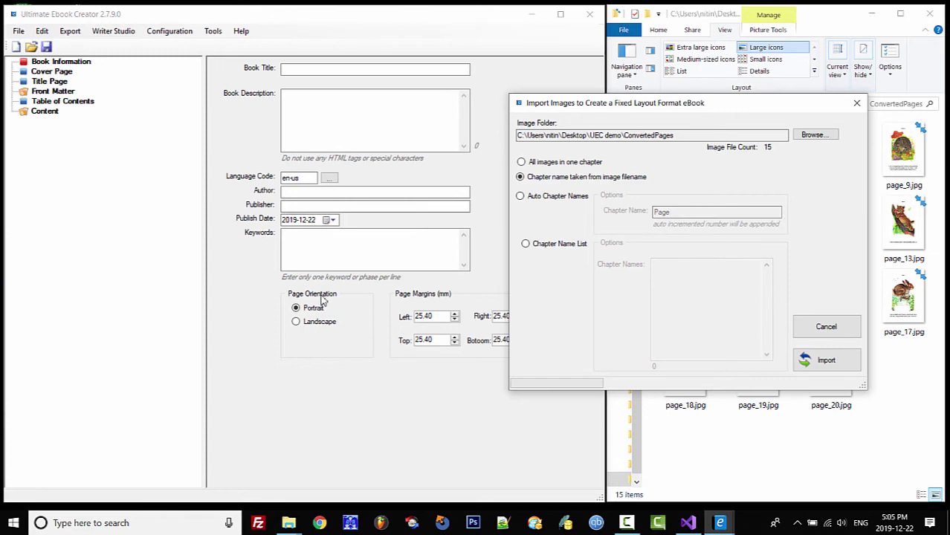
left_click_drag(645, 108, 617, 79)
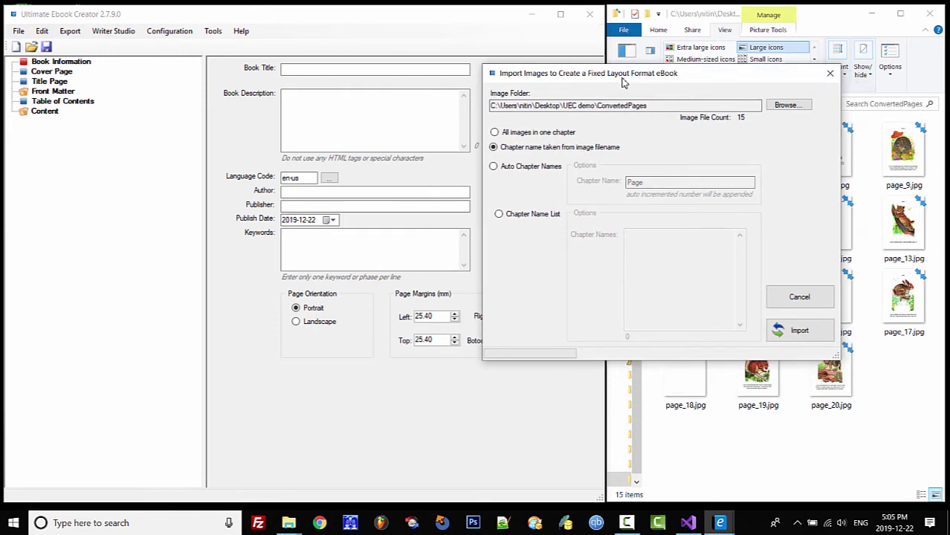
left_click(807, 334)
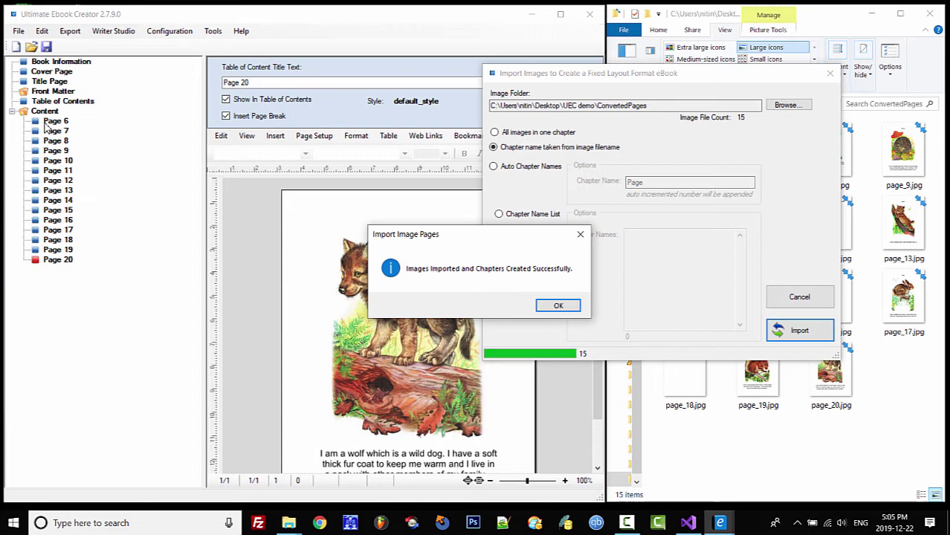
- Dismiss the import success message and review chapters Page 6 through Page 16
left_click(557, 308)
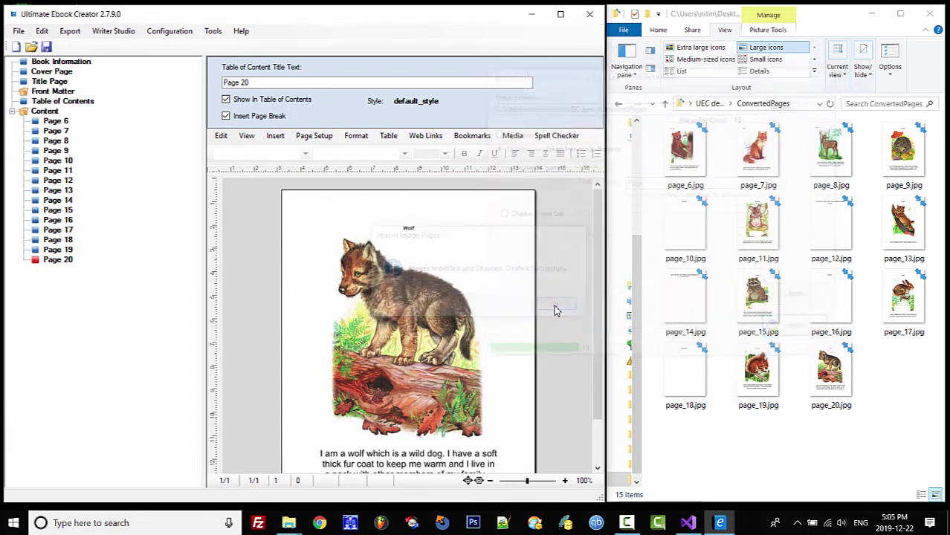
left_click(61, 122)
left_click(64, 131)
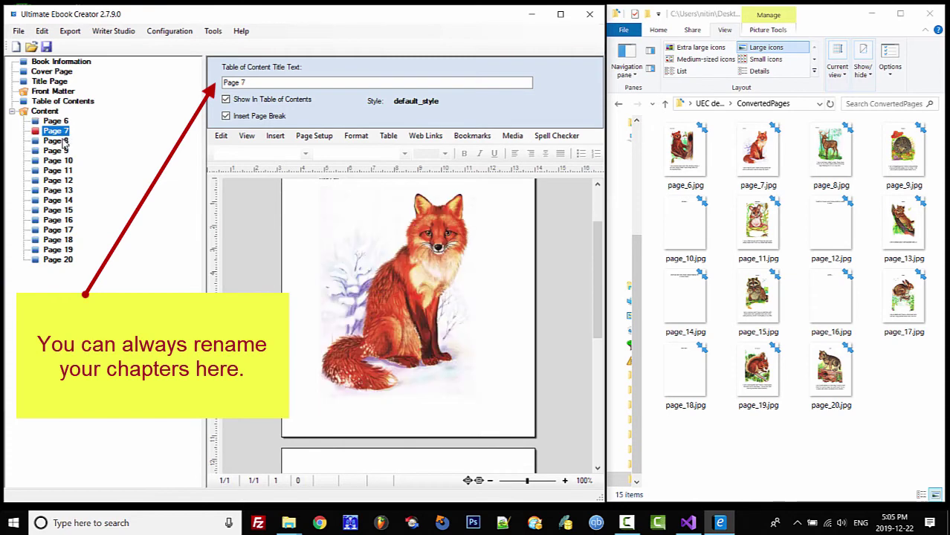
left_click(64, 141)
left_click(64, 151)
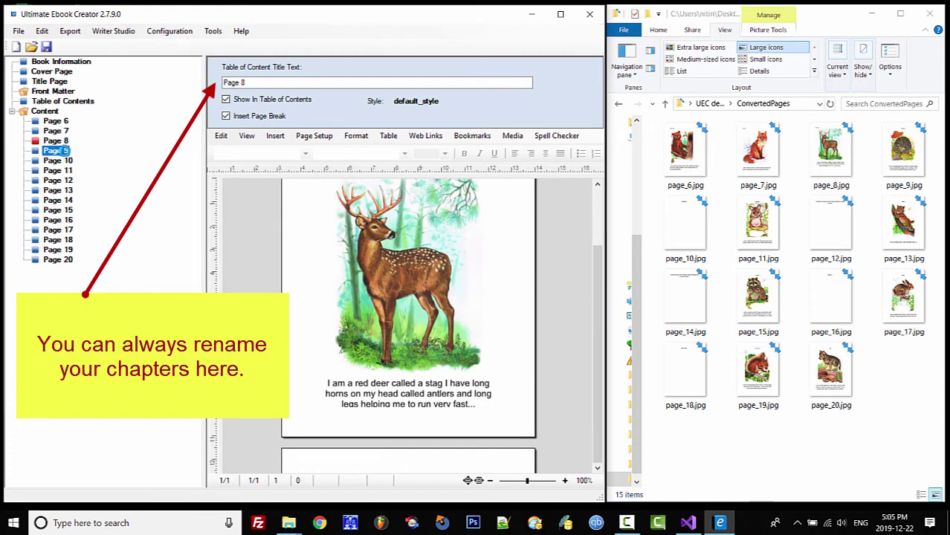
left_click(65, 161)
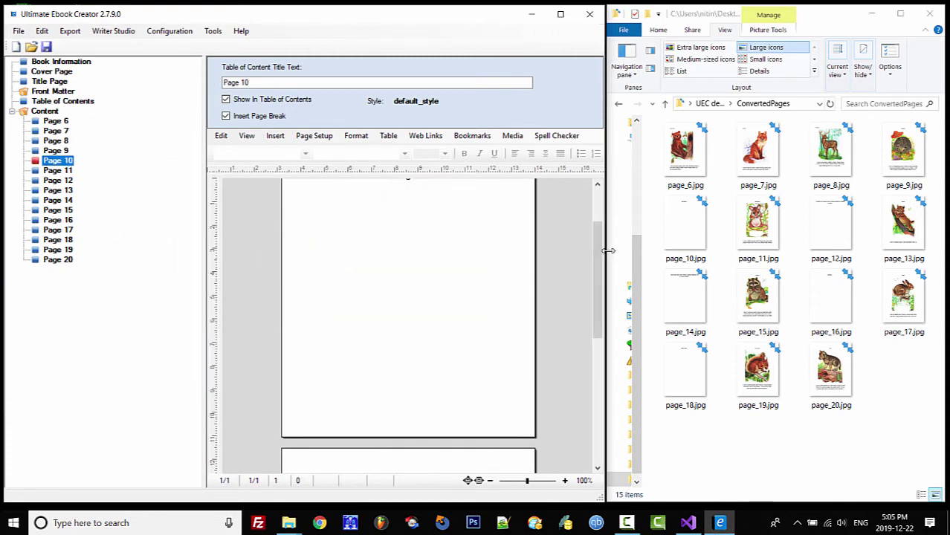
left_click(64, 171)
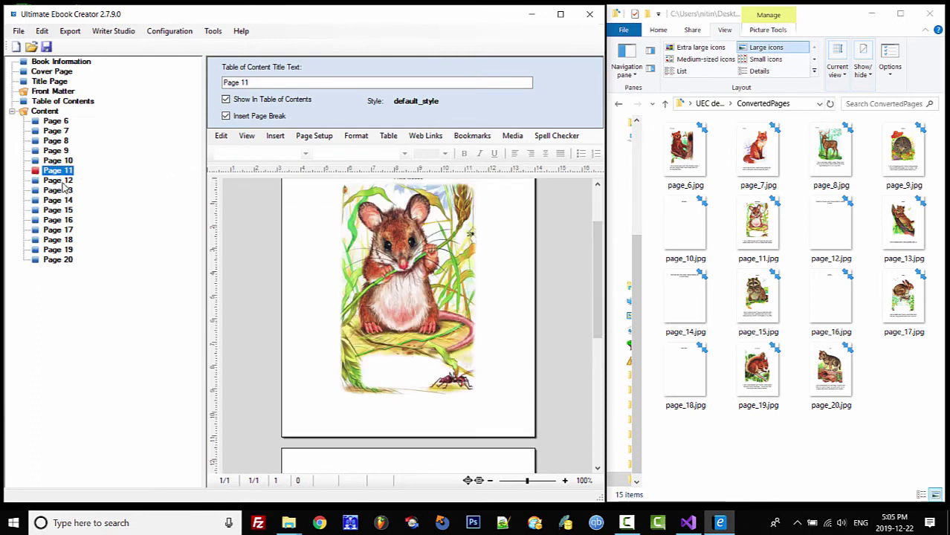
left_click(63, 181)
left_click(65, 191)
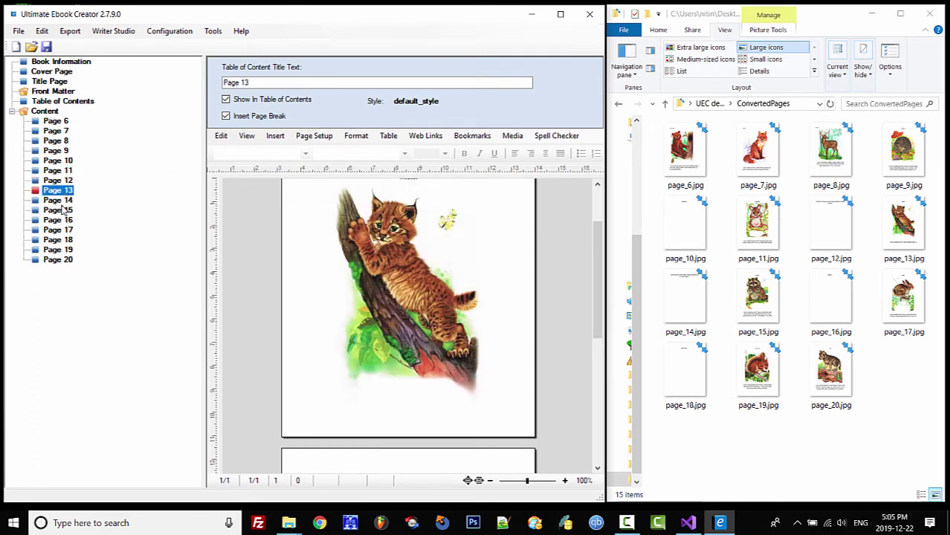
key("Down")
key("Down")
key("Down")
- Return to Page 6 and open the Book Information form at the title field
left_click(61, 122)
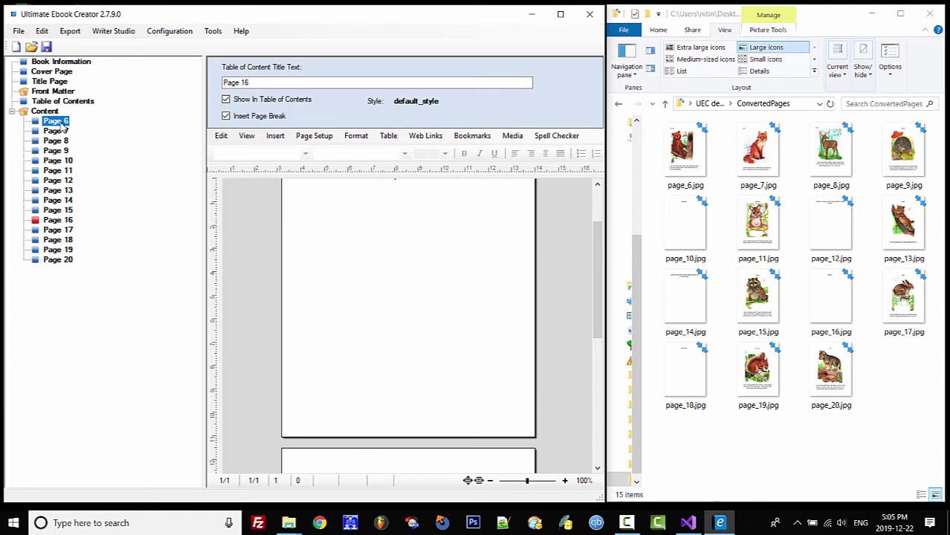
left_click(83, 62)
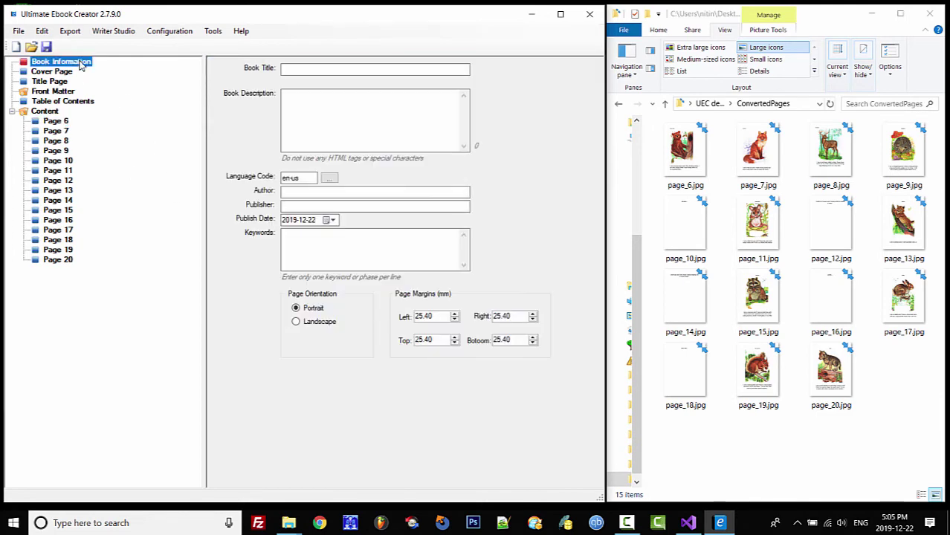
left_click(322, 70)
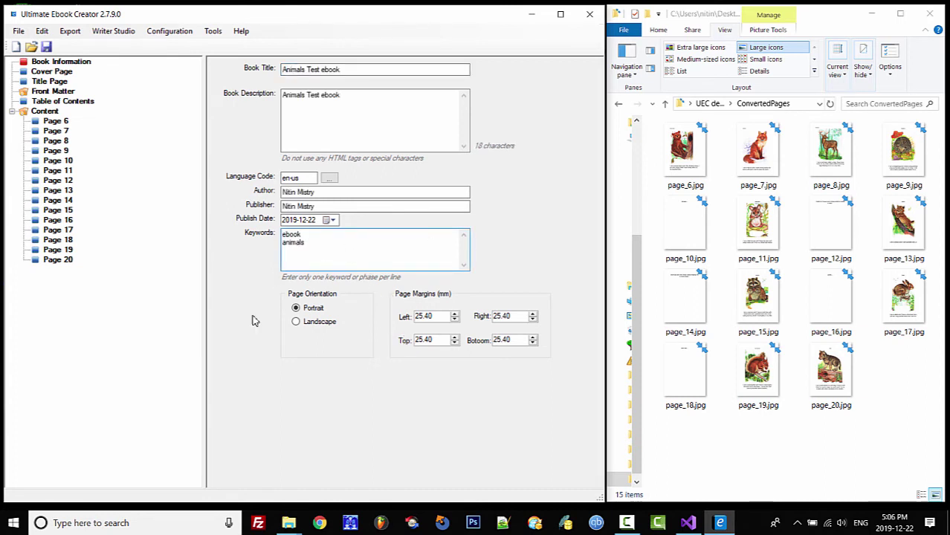
- Export the book as a Kindle MOBI file named animals in the Fixed Layout Demo folder
left_click(70, 31)
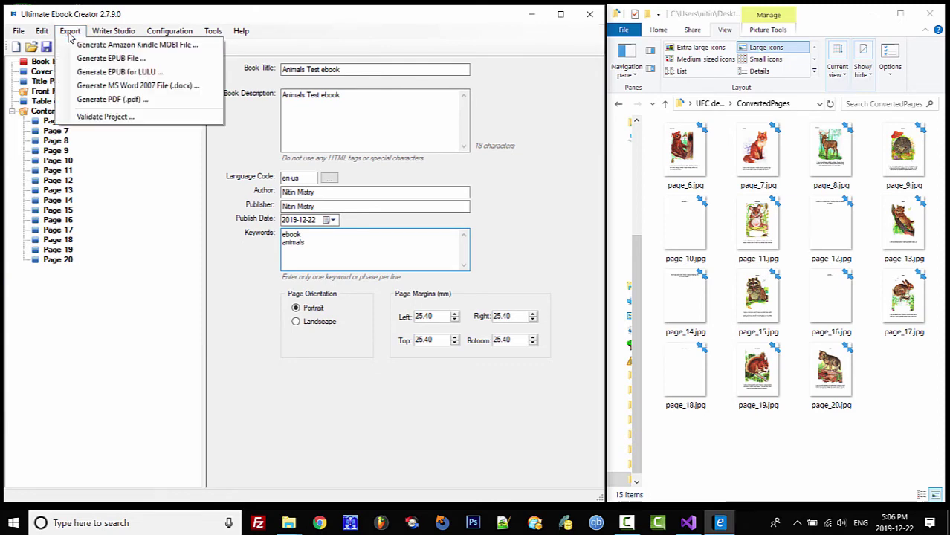
left_click(119, 47)
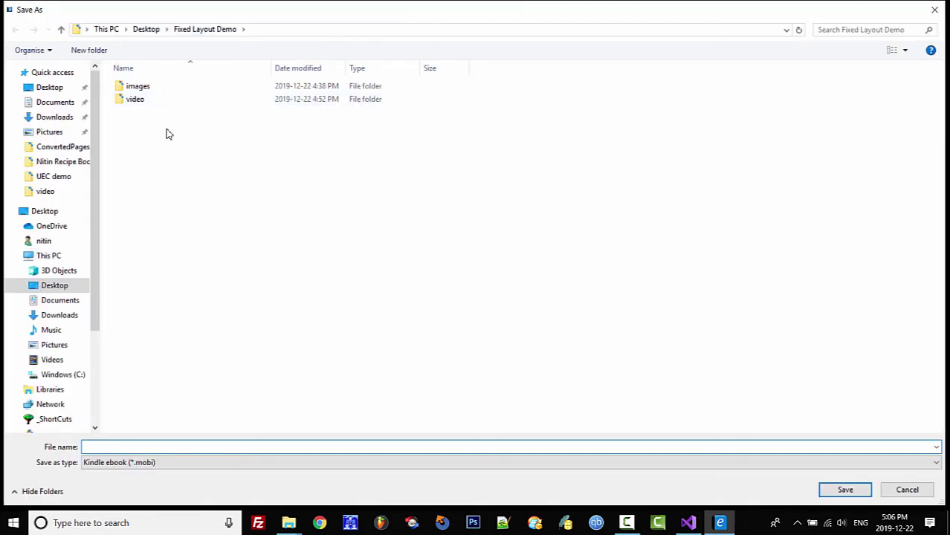
type("animals")
left_click(846, 490)
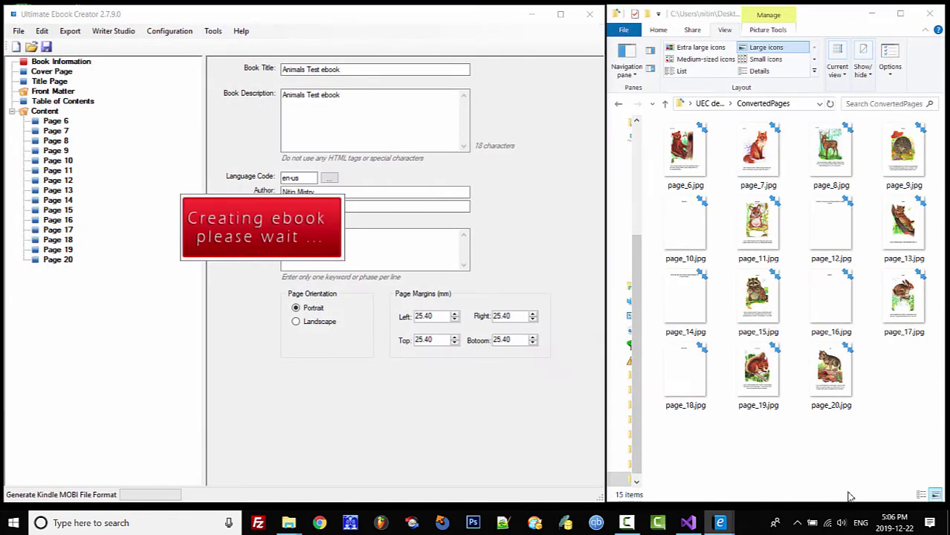
left_click_drag(325, 213, 391, 217)
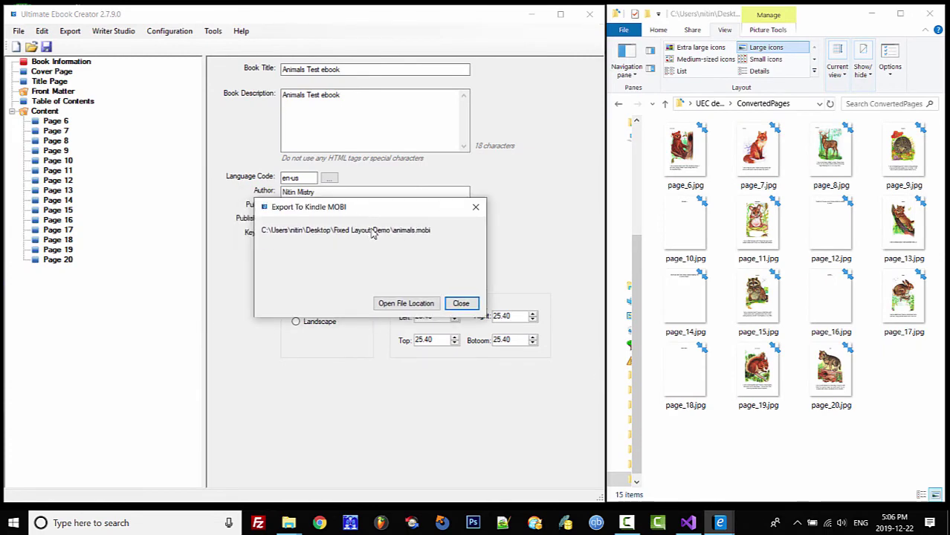
- Show animals.mobi in File Explorer, then search Windows for 'kin'
left_click(411, 305)
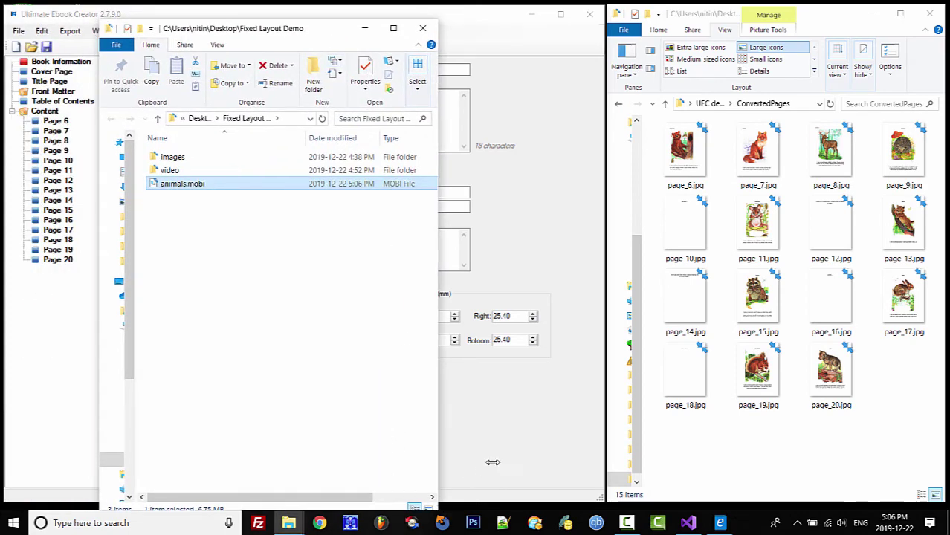
left_click_drag(268, 28, 549, 69)
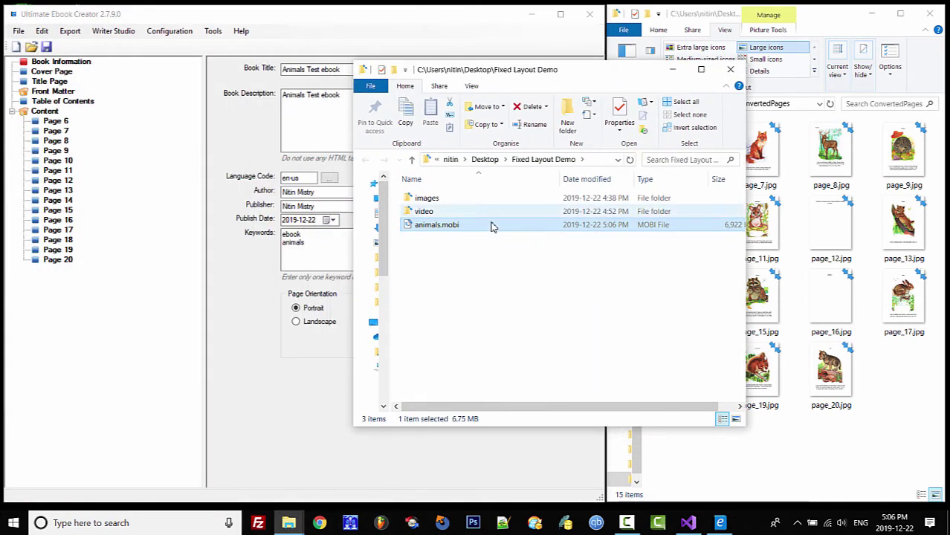
left_click(162, 522)
type("kin")
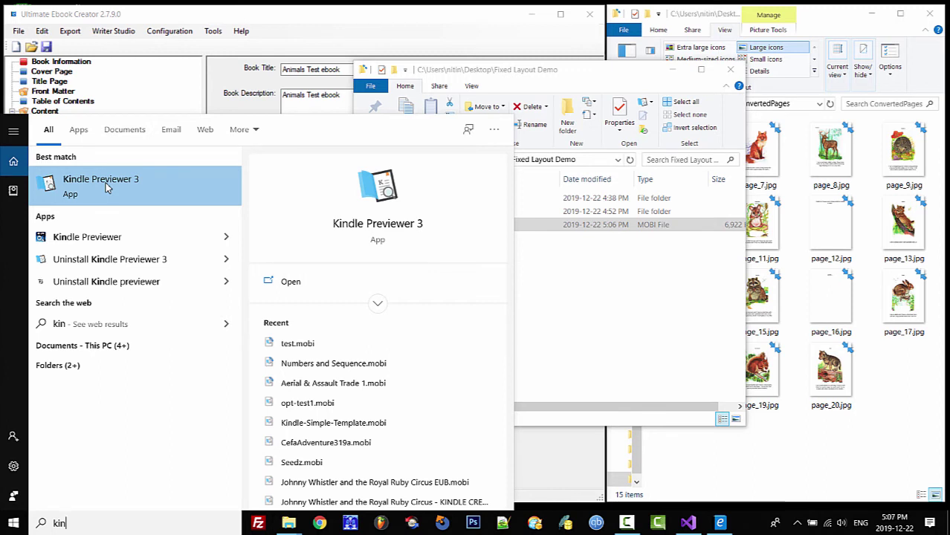
- Launch Kindle Previewer 3 from the Start search results
left_click(107, 189)
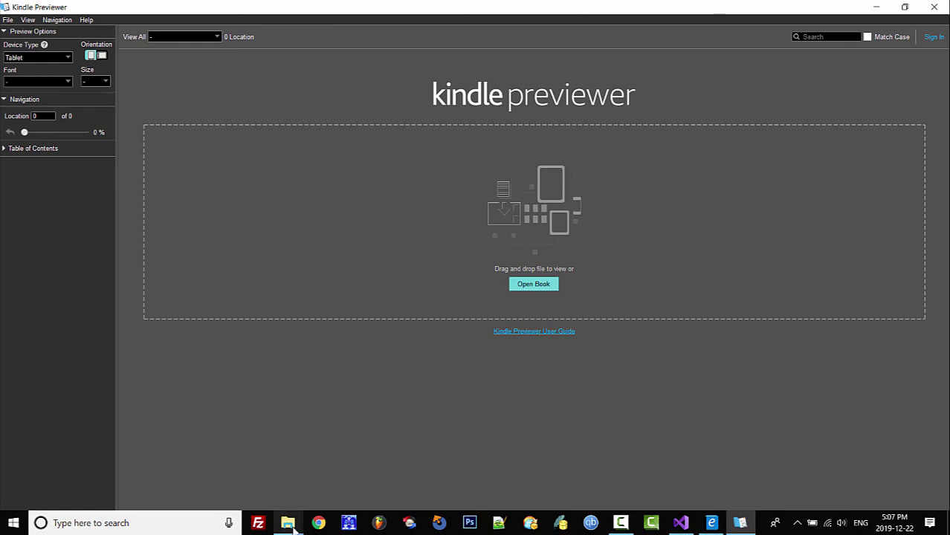
- Drag animals.mobi from the Fixed Layout Demo folder into Kindle Previewer to load it
mouse_move(289, 523)
left_click(372, 468)
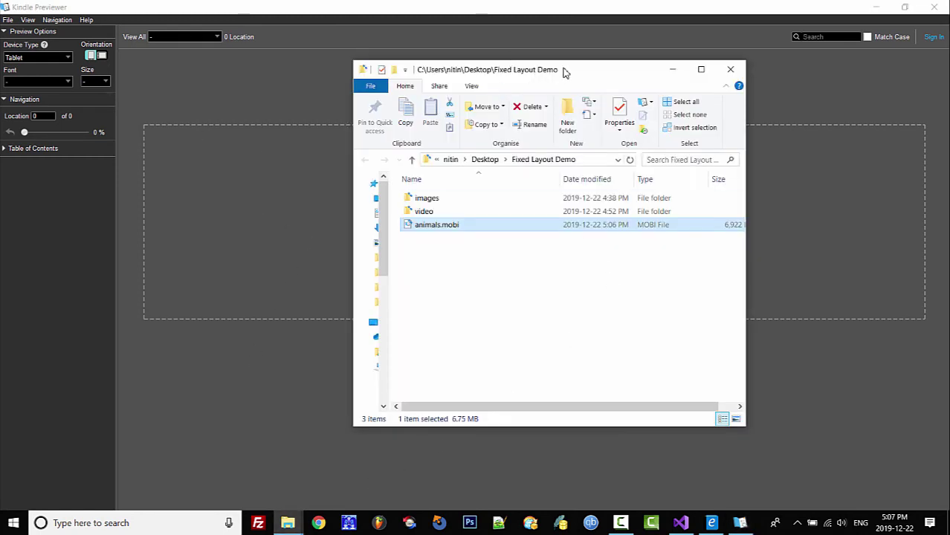
left_click_drag(564, 68, 744, 63)
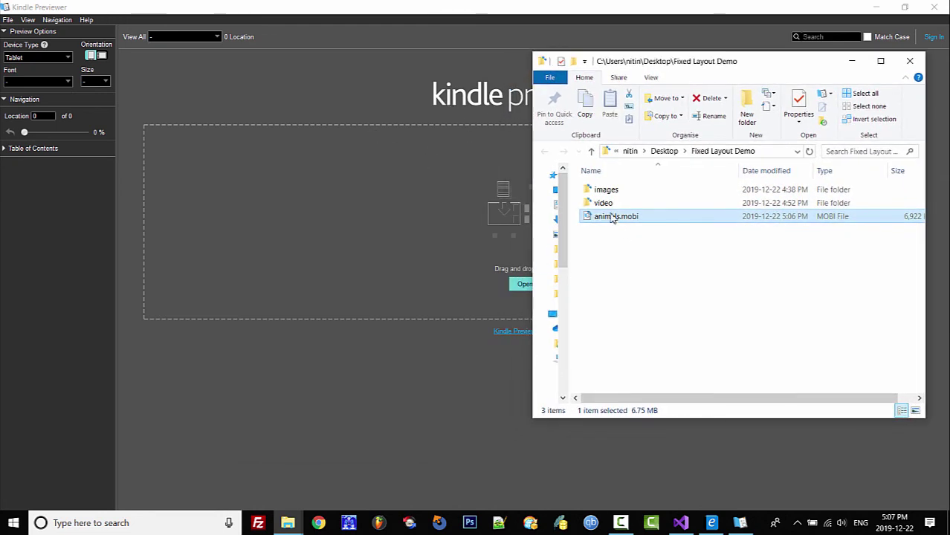
left_click_drag(630, 222, 347, 244)
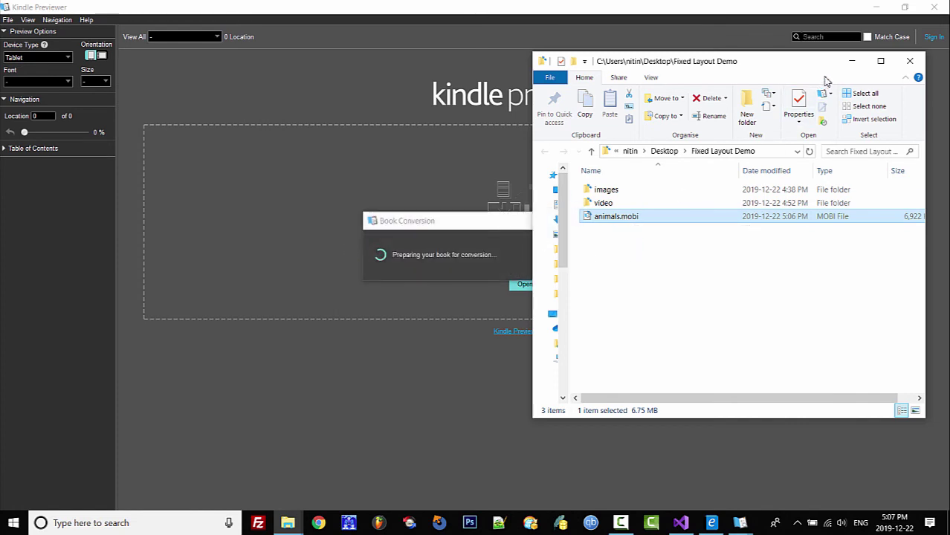
left_click(853, 64)
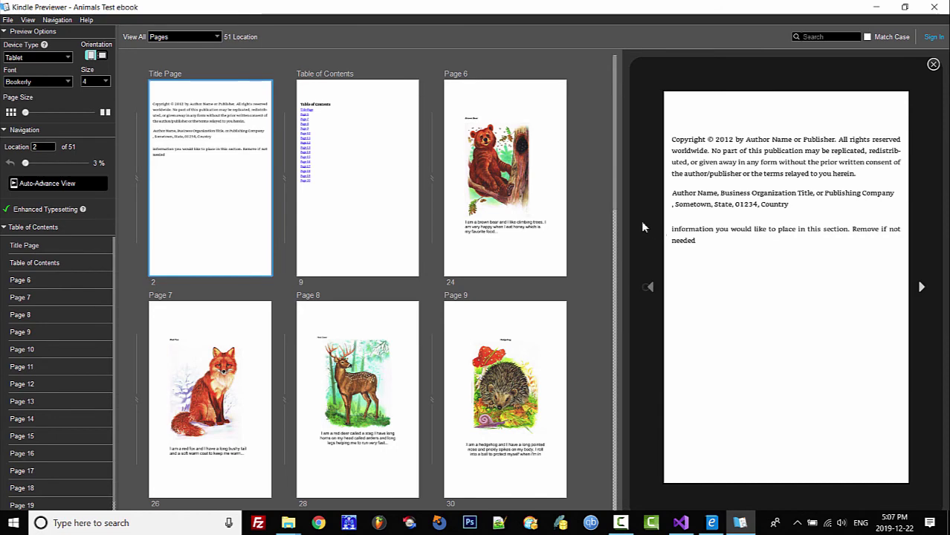
- Preview Page 6's brown bear, page forward to the red deer and back to the Title Page
scroll(391, 223, "down", 5)
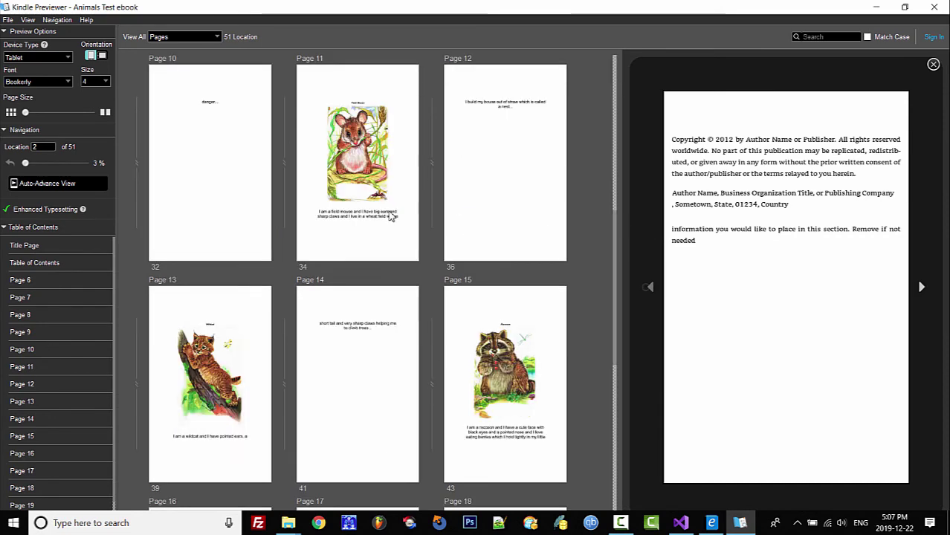
scroll(391, 216, "down", 5)
scroll(390, 217, "up", 10)
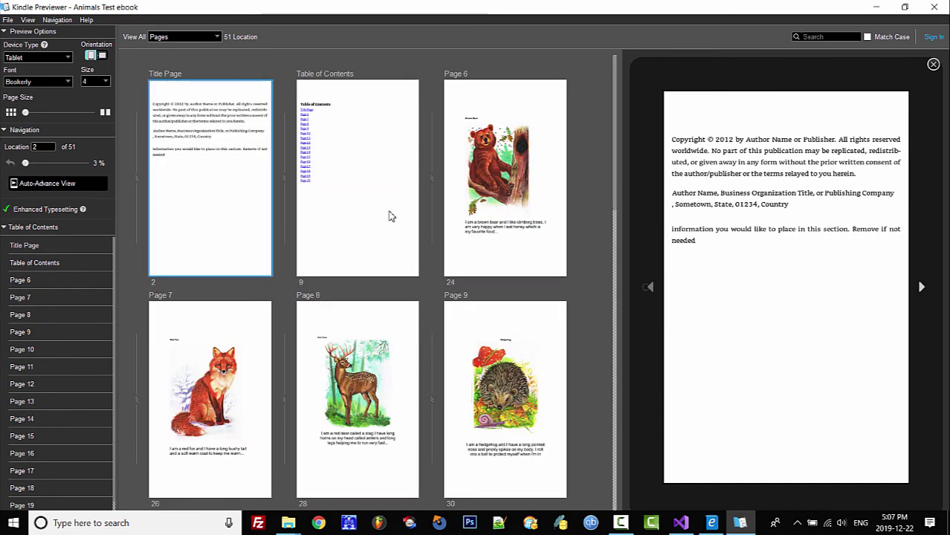
left_click(479, 149)
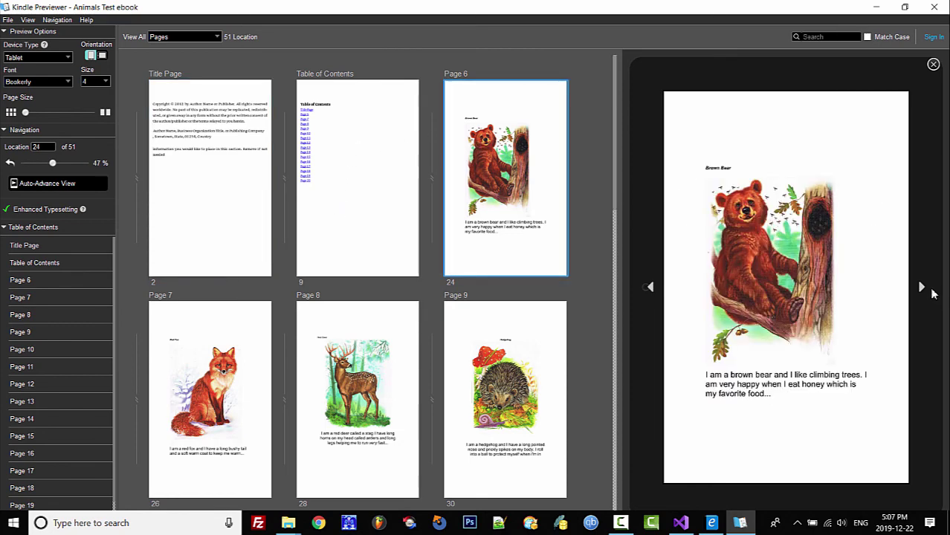
left_click(923, 291)
left_click(922, 292)
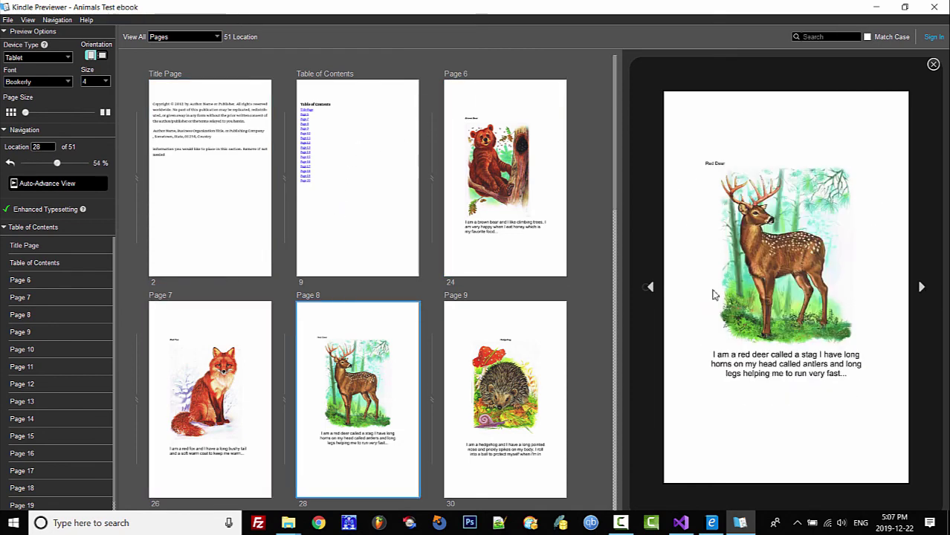
left_click(650, 288)
left_click(651, 288)
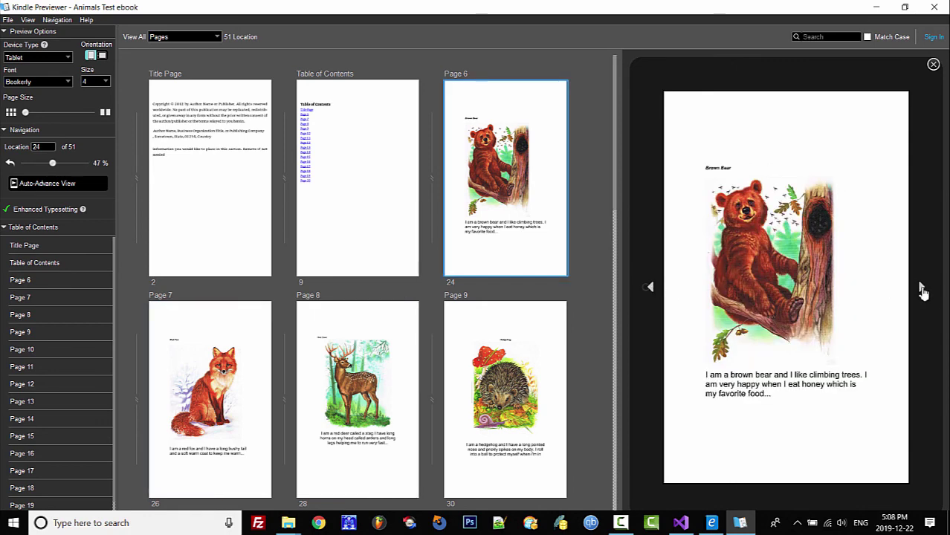
left_click(922, 287)
left_click(922, 287)
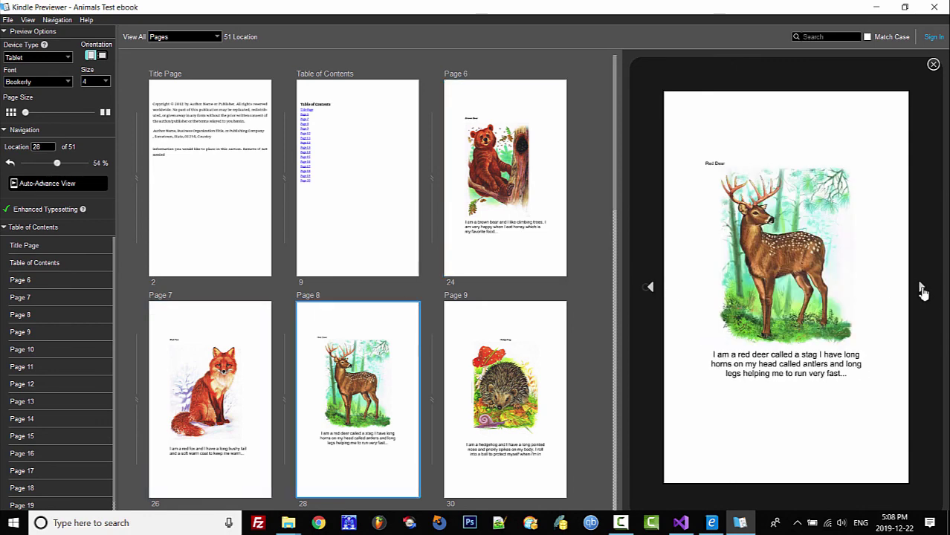
left_click(651, 290)
left_click(651, 290)
left_click(650, 290)
left_click(650, 290)
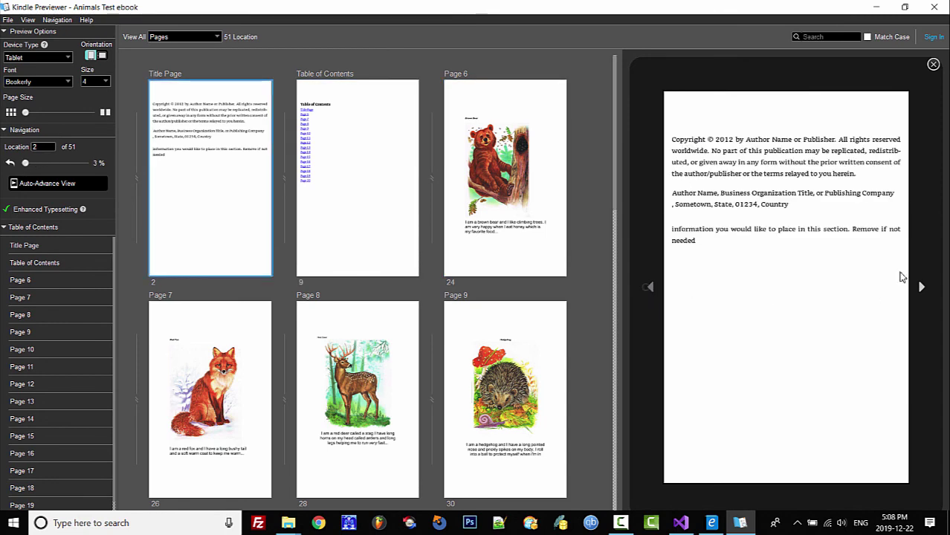
- Test the Table of Contents links for Page 10 and Page 8
left_click(920, 287)
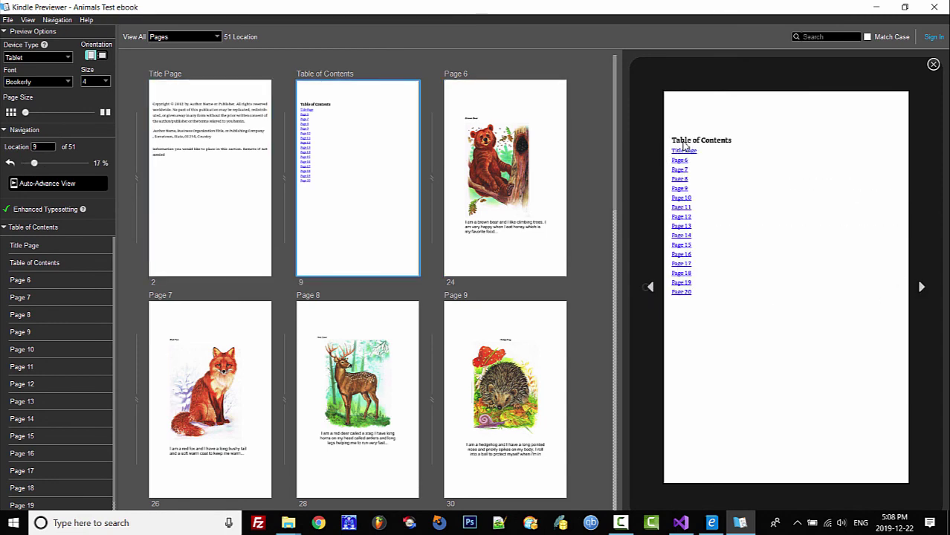
left_click(682, 199)
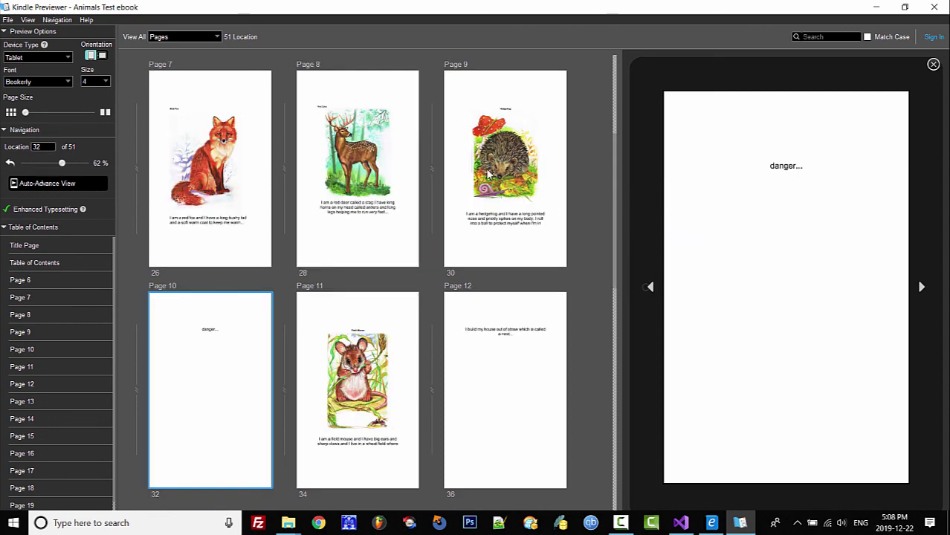
scroll(320, 205, "up", 3)
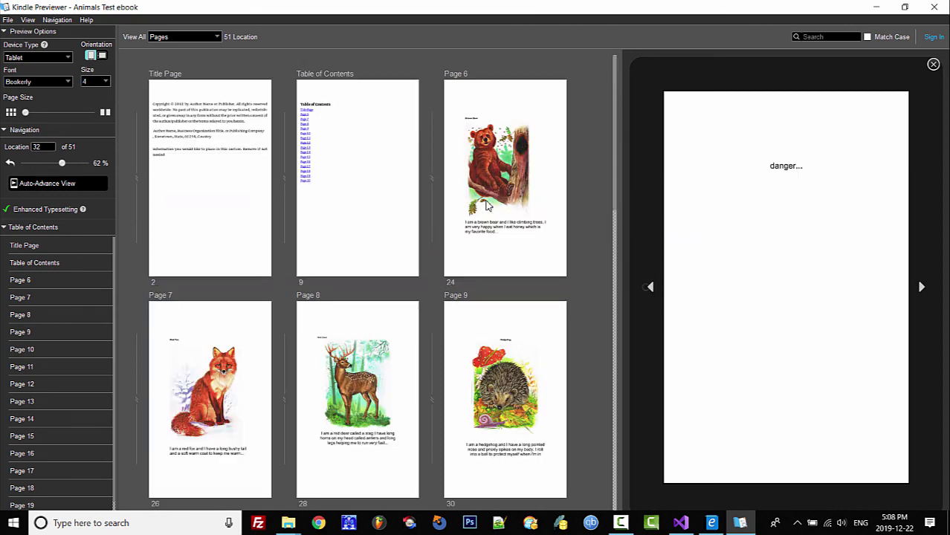
left_click(313, 138)
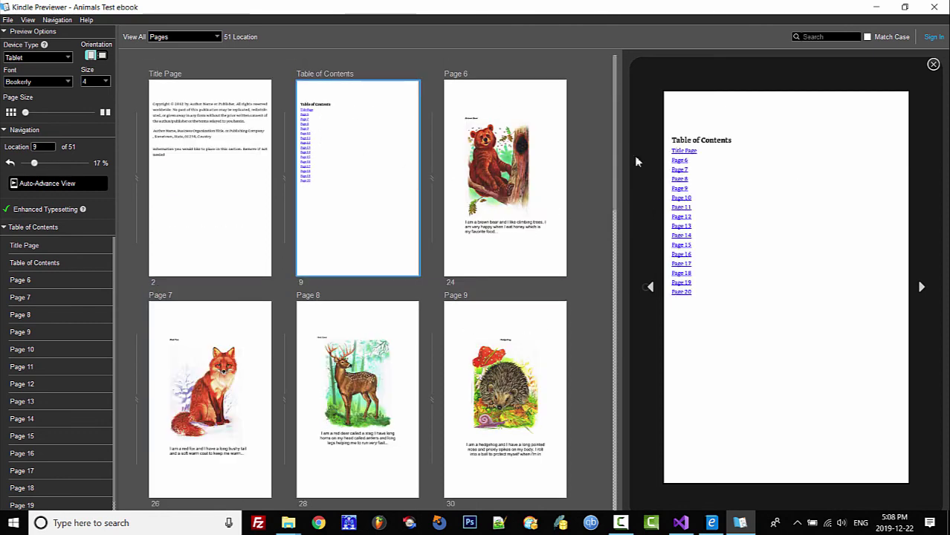
left_click(683, 180)
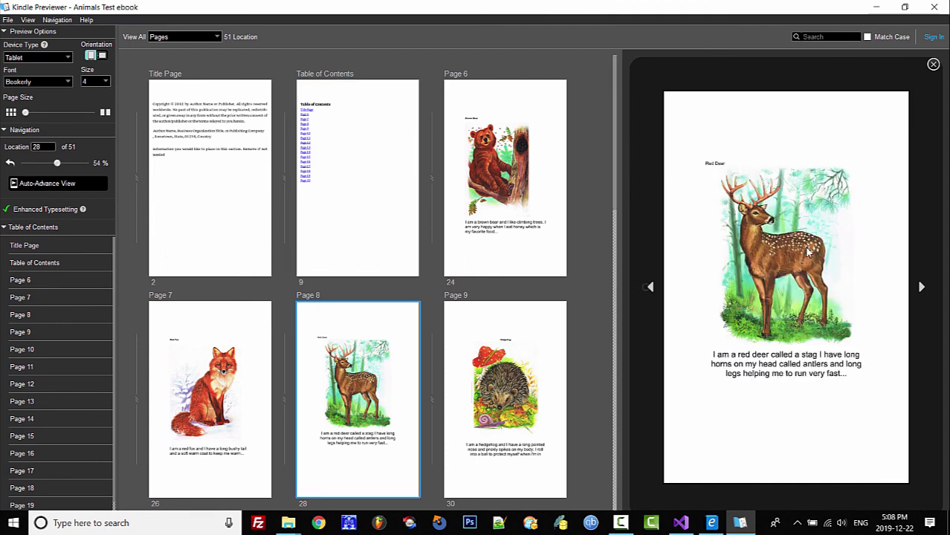